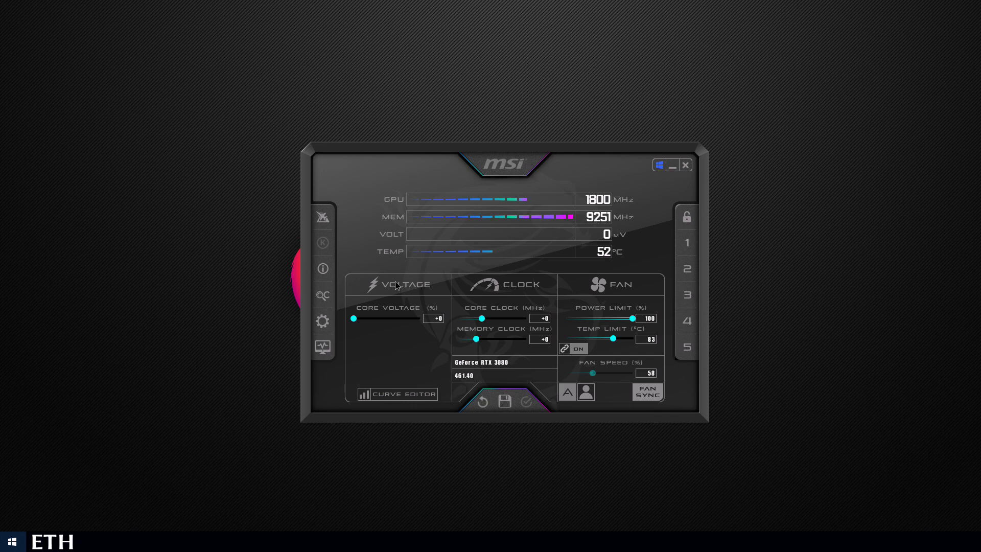
# In the curve editor, raise the 700 mV point above 2300 MHz, then Alt-drag the whole curve down
pyautogui.click(396, 393)
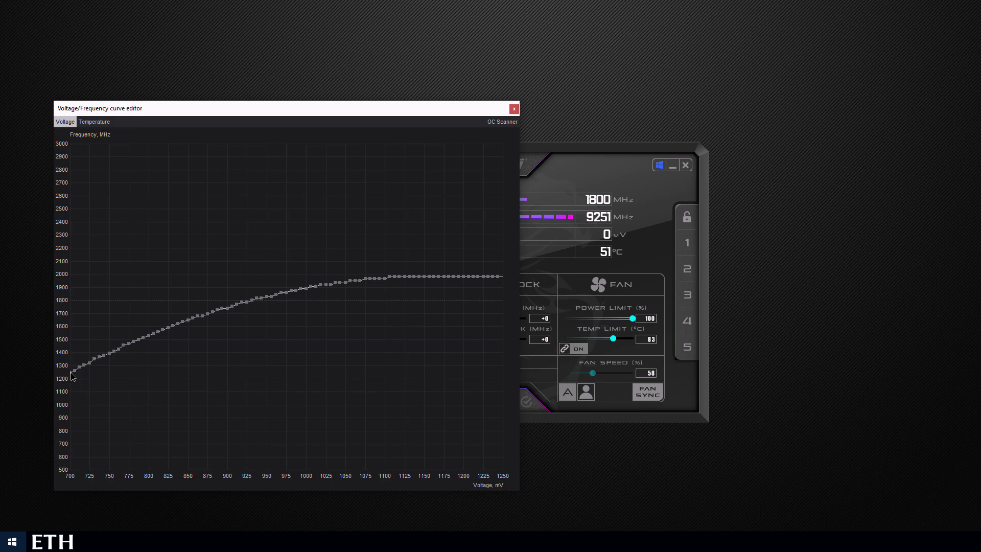
pyautogui.moveTo(72, 376); pyautogui.dragTo(75, 219)
pyautogui.press('alt')
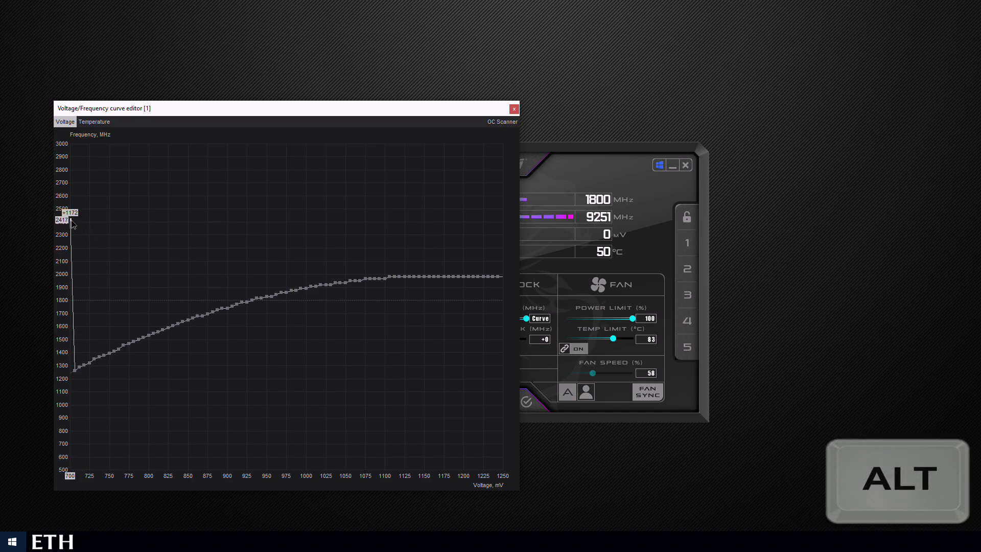
pyautogui.moveTo(72, 223); pyautogui.dragTo(72, 376)
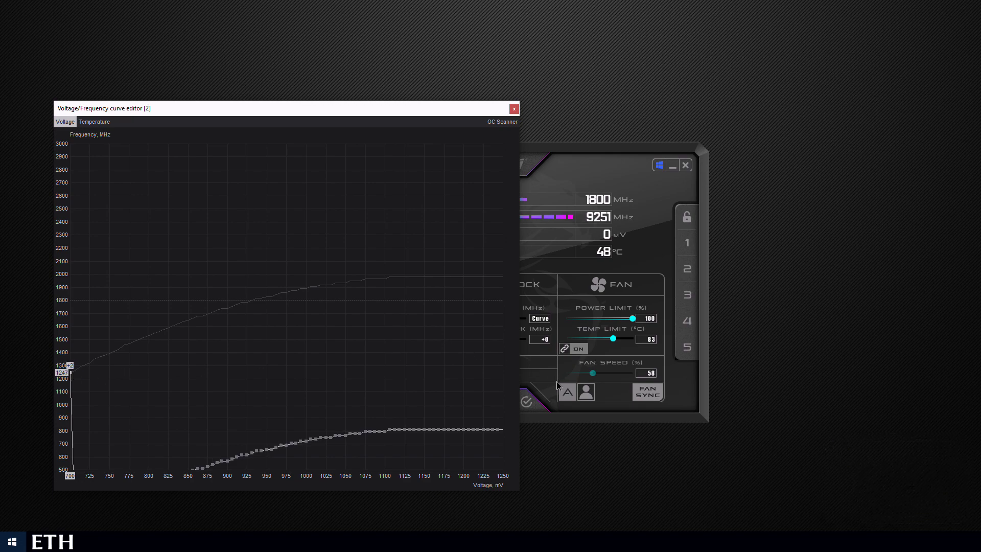
# Apply the flattened curve, apply a +1250 MHz memory offset, and set the fan to manual 100%
pyautogui.click(526, 402)
pyautogui.hotkey('ctrl', 'f')
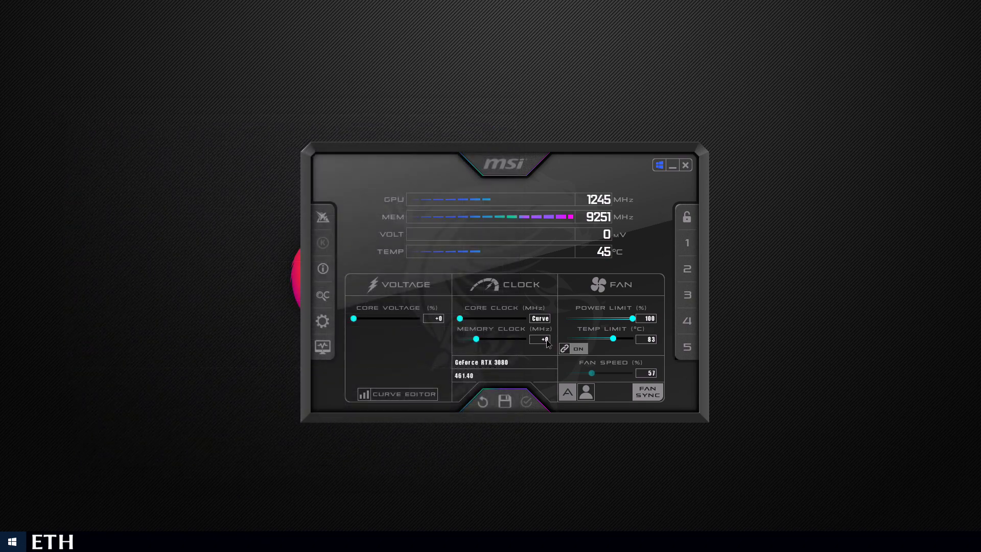
pyautogui.click(545, 340)
pyautogui.press('Return')
pyautogui.click(528, 405)
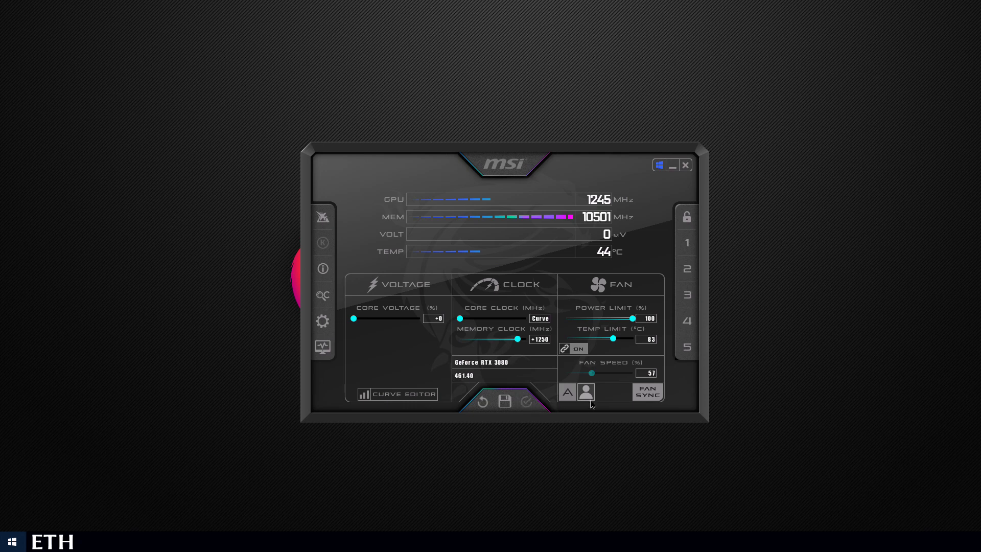
pyautogui.click(567, 392)
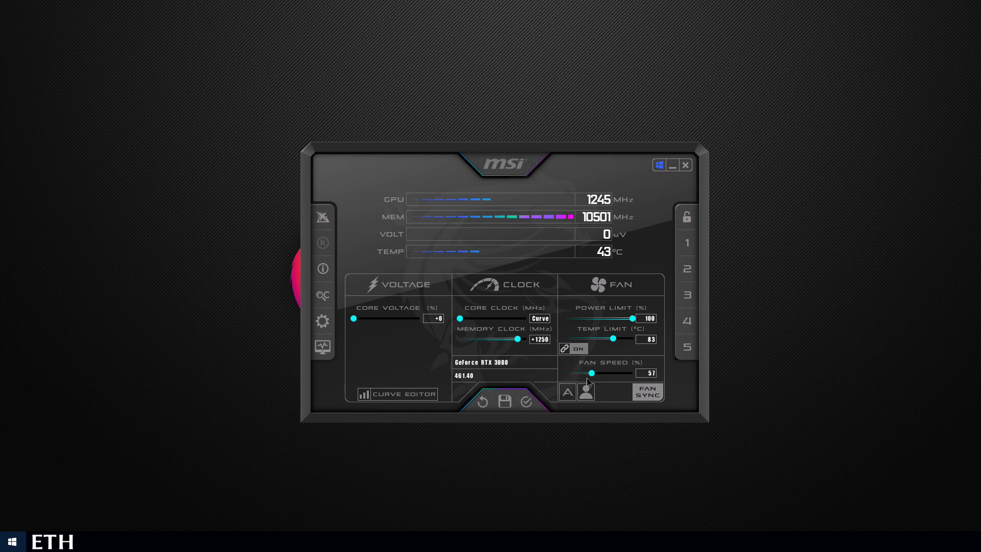
pyautogui.moveTo(592, 373); pyautogui.dragTo(679, 373)
# Apply the fixed 100% fan speed
pyautogui.click(529, 403)
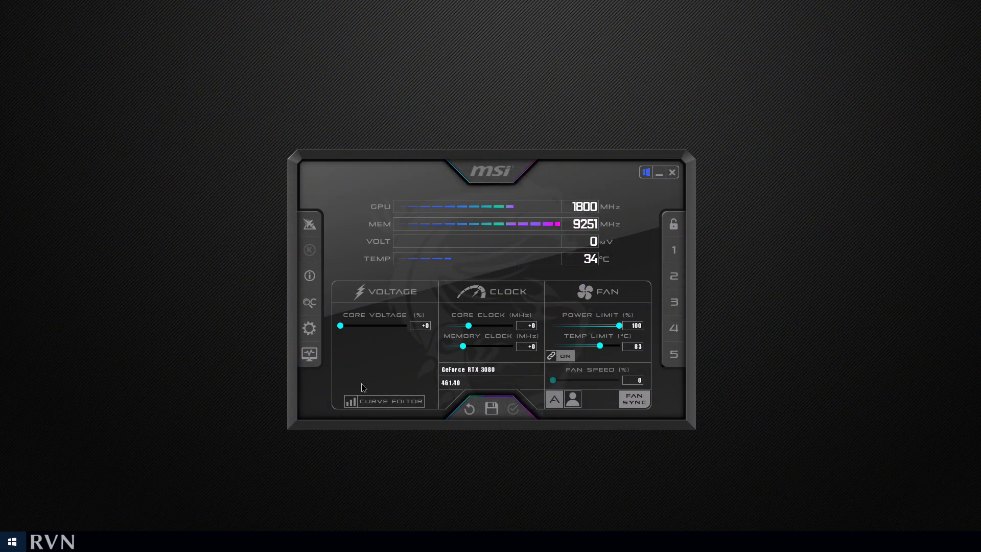
# Raise the 700 mV point to about 2354 MHz, Alt-drag the curve down, and apply it flat near 1545 MHz
pyautogui.click(364, 402)
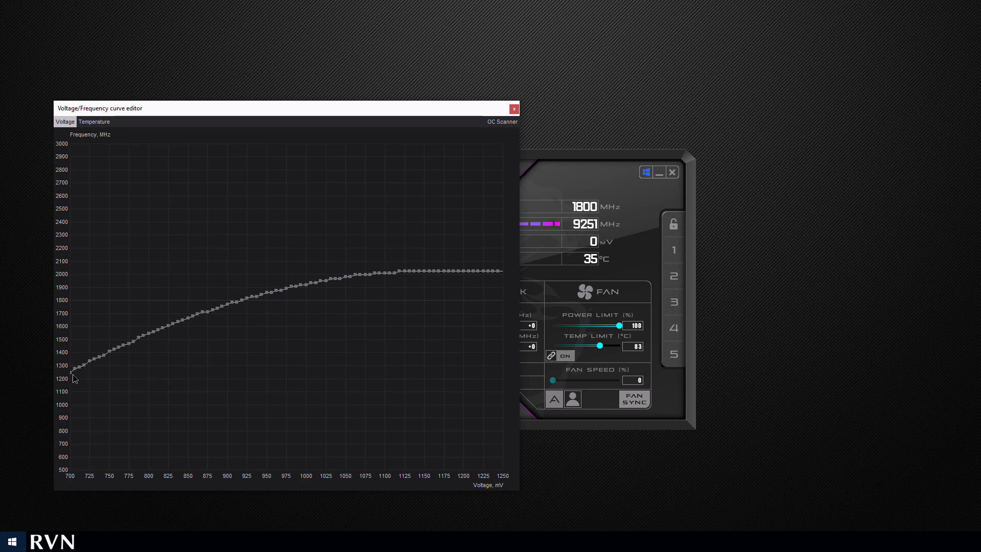
pyautogui.moveTo(72, 377); pyautogui.dragTo(71, 231)
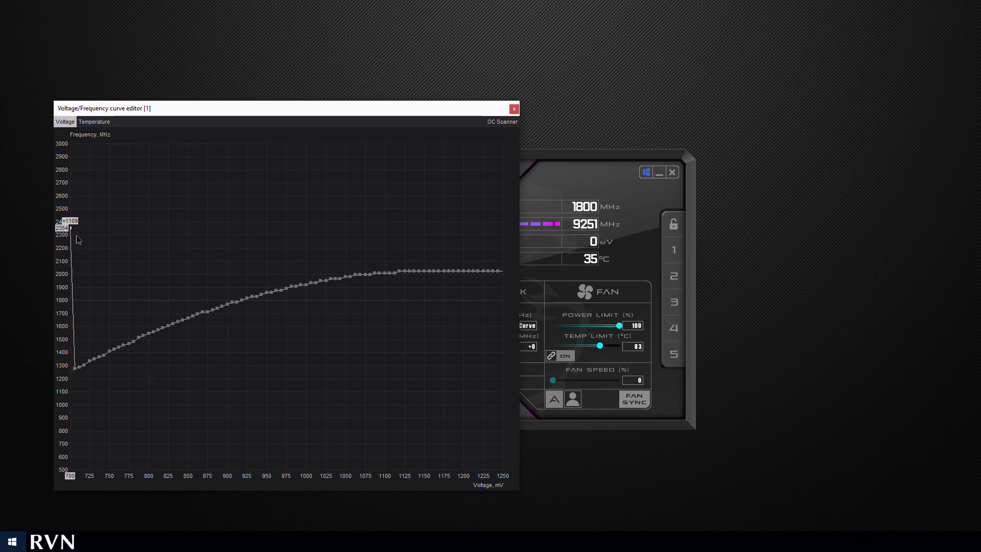
pyautogui.press('alt')
pyautogui.moveTo(73, 233); pyautogui.dragTo(70, 336)
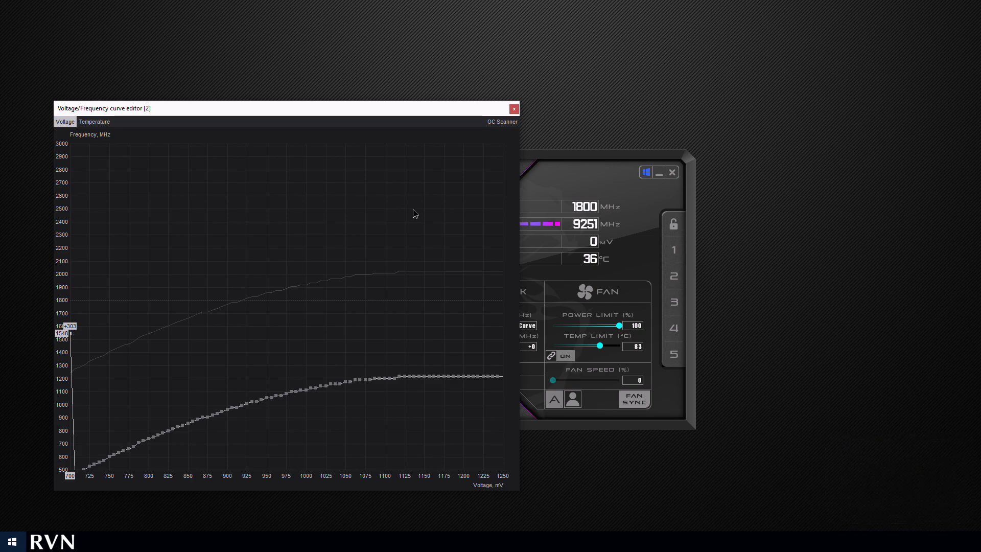
pyautogui.moveTo(545, 206); pyautogui.dragTo(603, 201)
pyautogui.click(577, 405)
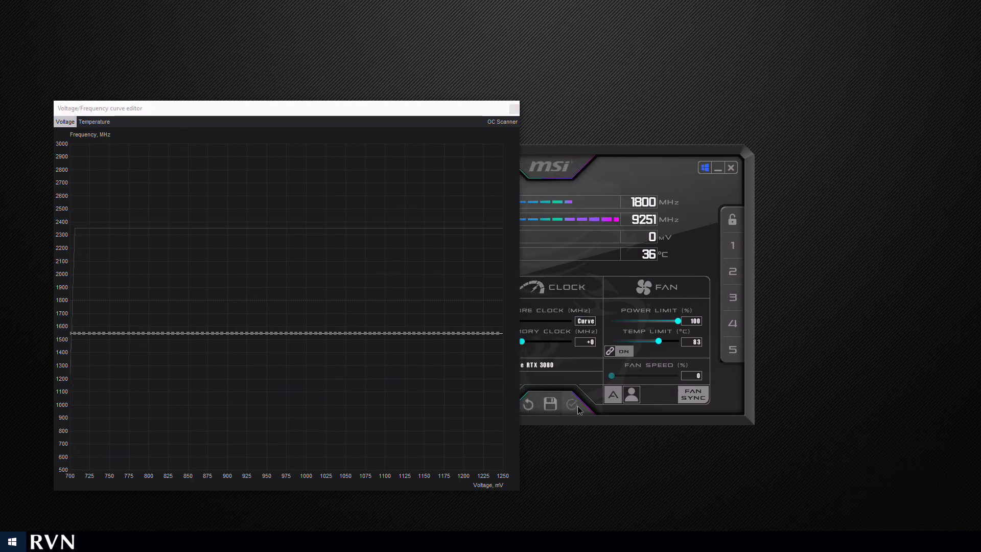
pyautogui.hotkey('ctrl', 'f')
# Apply a +1250 MHz memory clock offset and a manual 100% fan speed
pyautogui.write('1250')
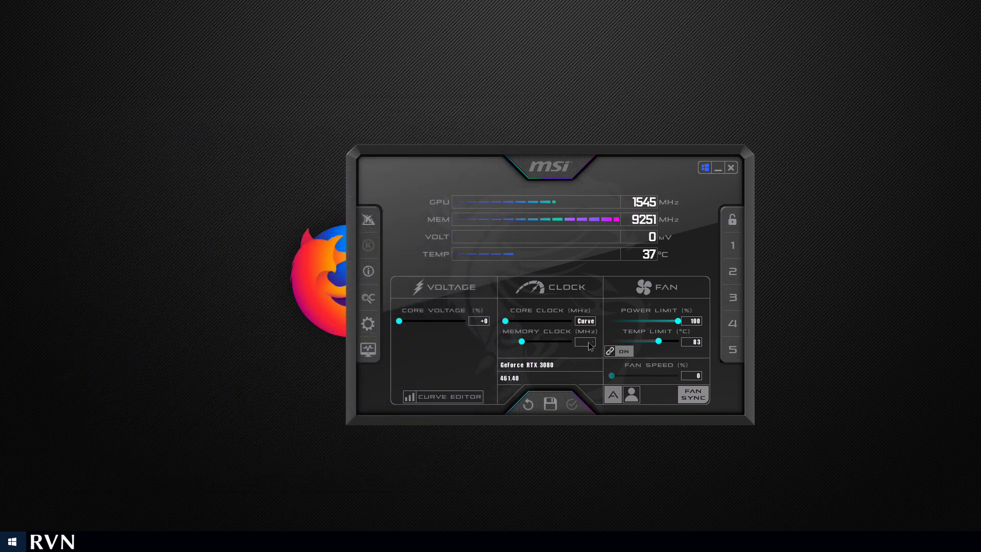
pyautogui.press('Return')
pyautogui.click(613, 394)
pyautogui.moveTo(612, 375); pyautogui.dragTo(695, 377)
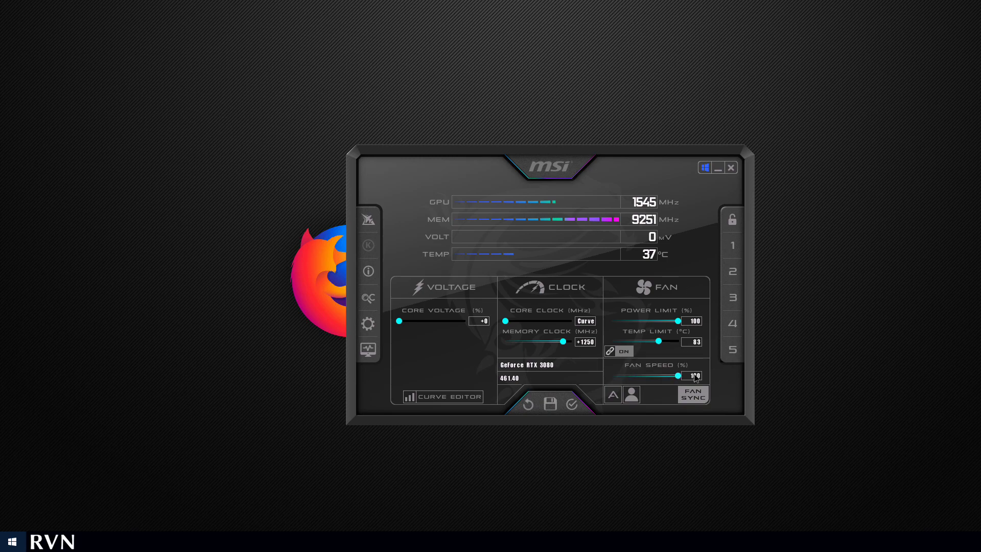
pyautogui.click(572, 403)
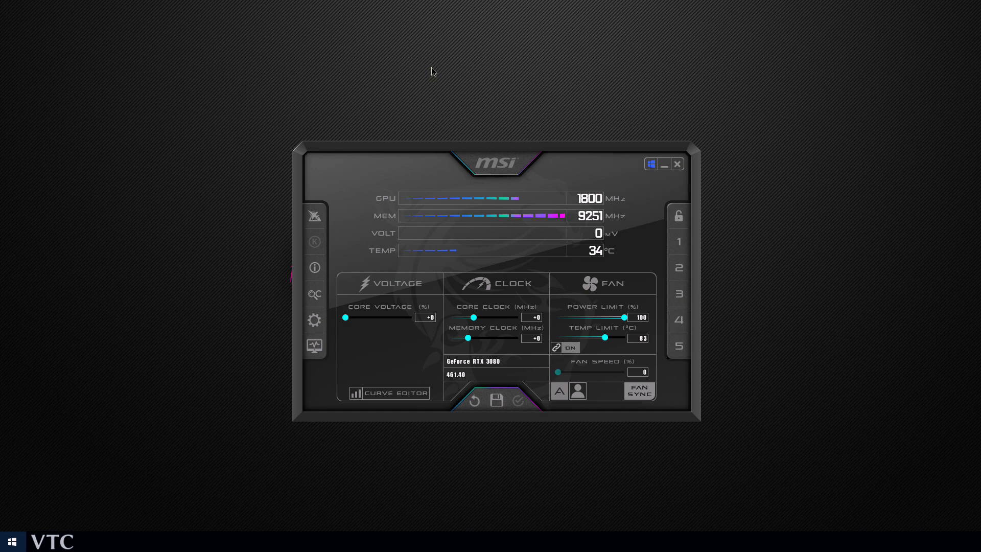
# Raise the 700 mV point to about 2358 MHz, shift the curve down with Alt, and apply it flat at 1590 MHz
pyautogui.click(388, 394)
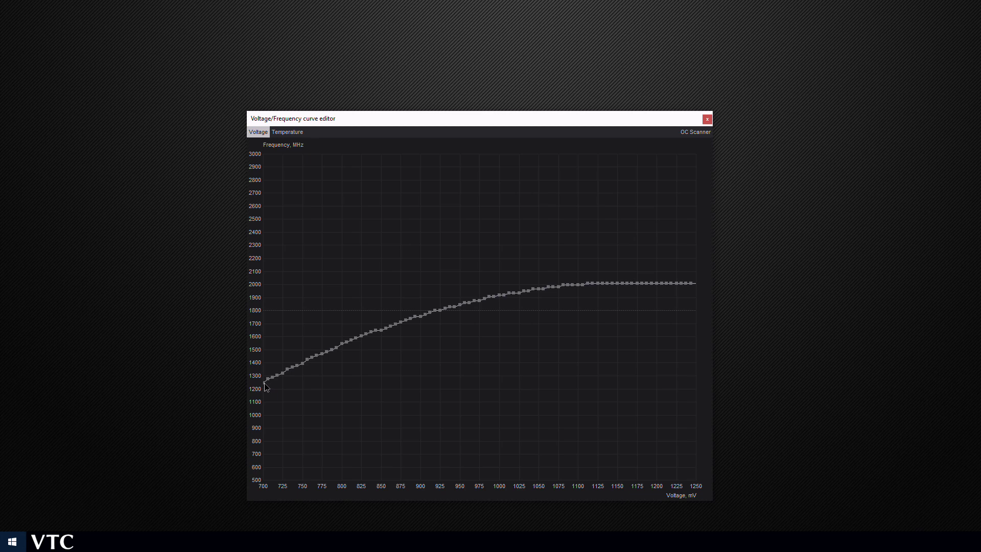
pyautogui.moveTo(265, 383); pyautogui.dragTo(263, 341)
pyautogui.press('alt')
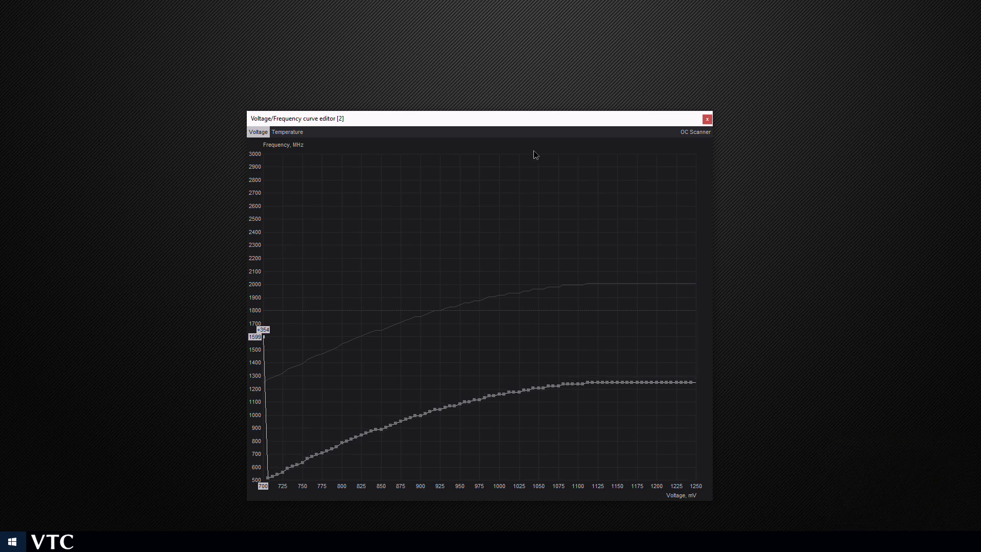
pyautogui.moveTo(537, 124); pyautogui.dragTo(310, 123)
pyautogui.click(519, 403)
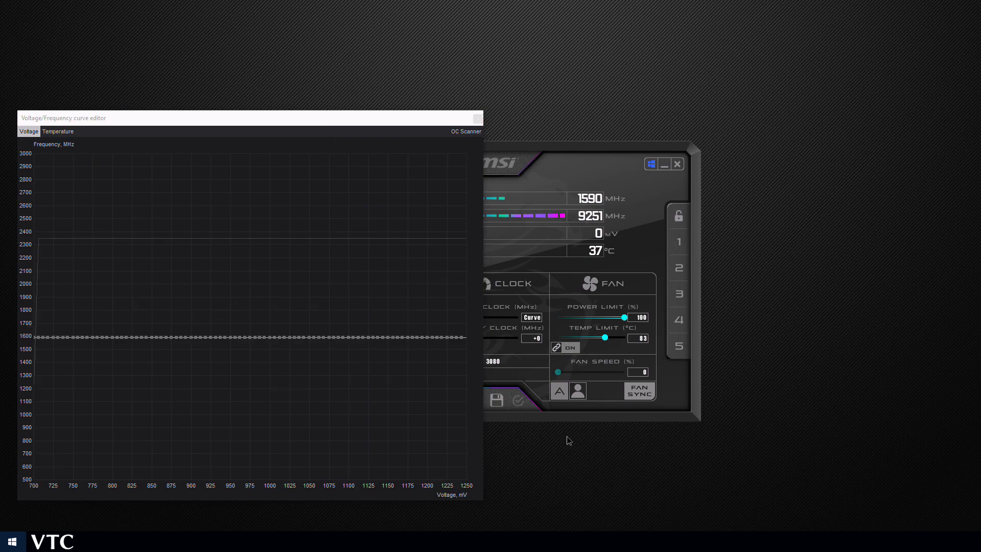
# Apply +1250 MHz memory and a manual 80% fan speed, bringing memory to 10501 MHz
pyautogui.click(478, 118)
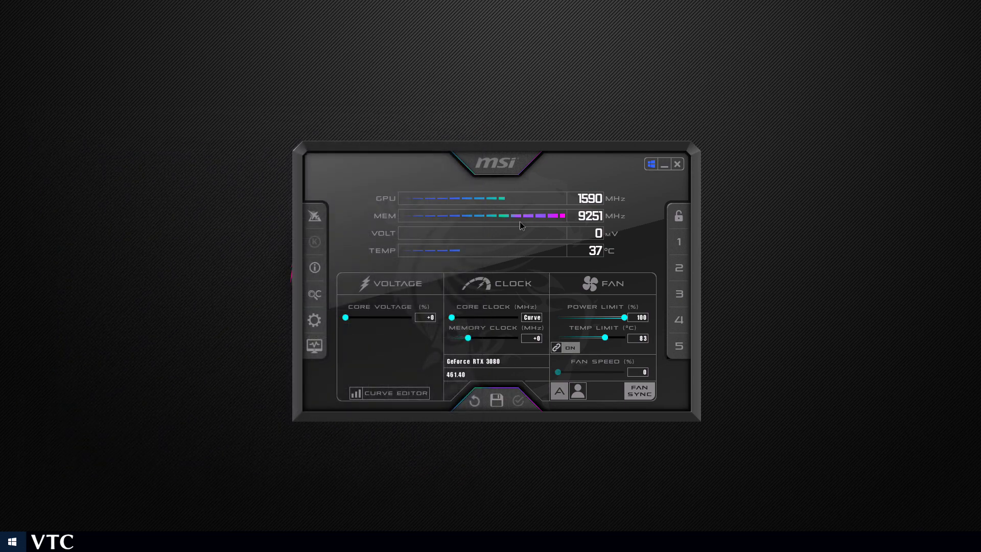
pyautogui.click(539, 340)
pyautogui.write('1250')
pyautogui.press('Return')
pyautogui.click(563, 396)
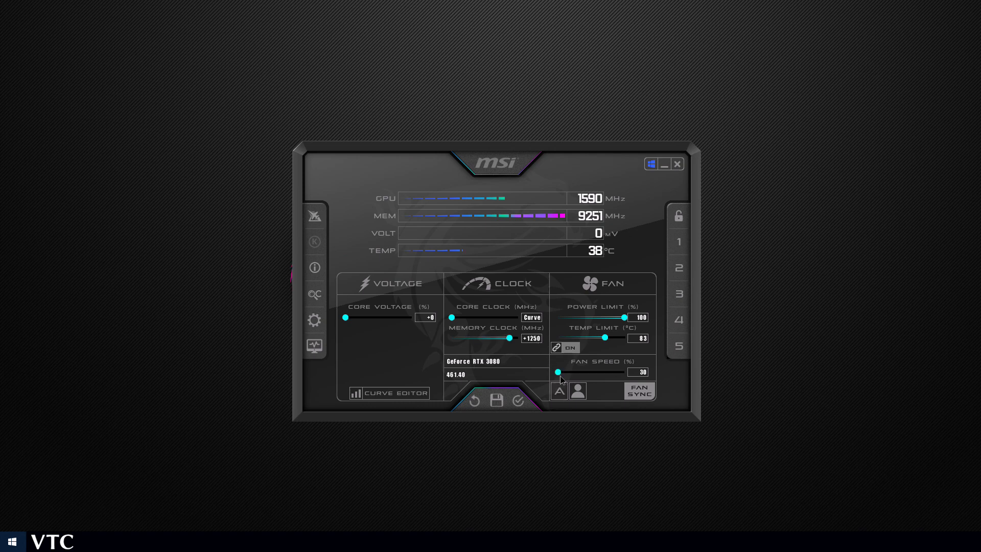
pyautogui.moveTo(561, 376); pyautogui.dragTo(608, 377)
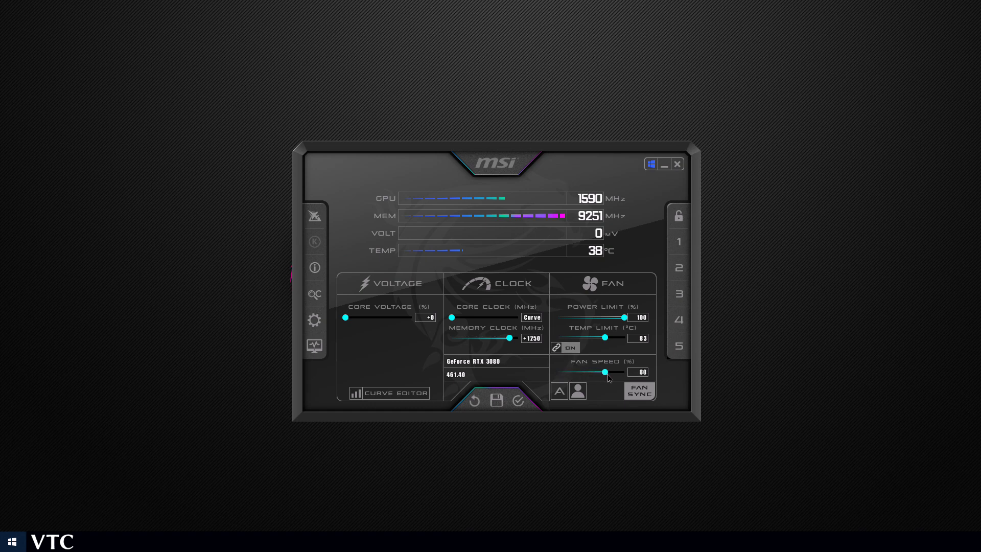
pyautogui.click(521, 402)
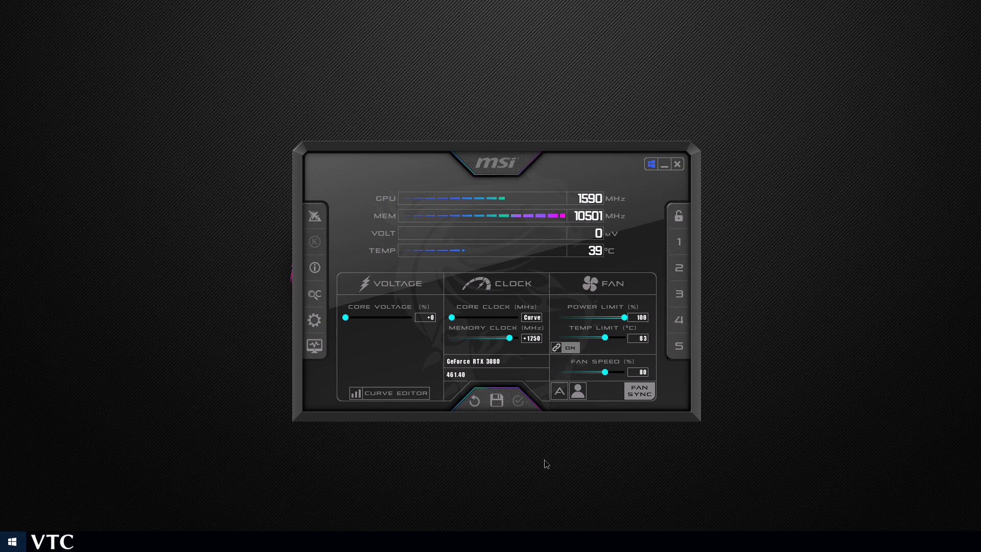